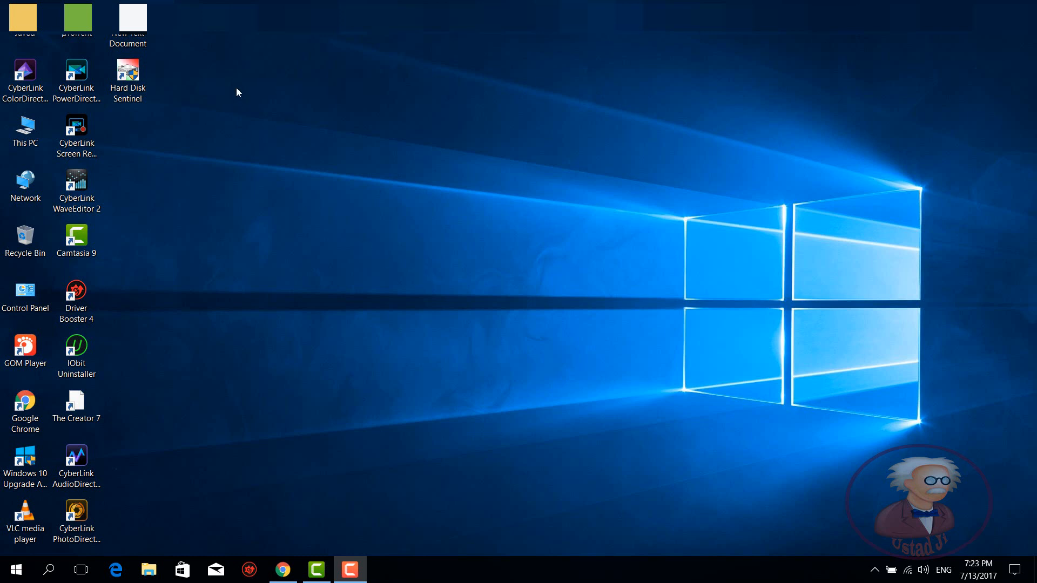
# Open Hard Disk Sentinel and examine the WDC disk's information summary, including its interface, serial number and model ID
pyautogui.doubleClick(127, 75)
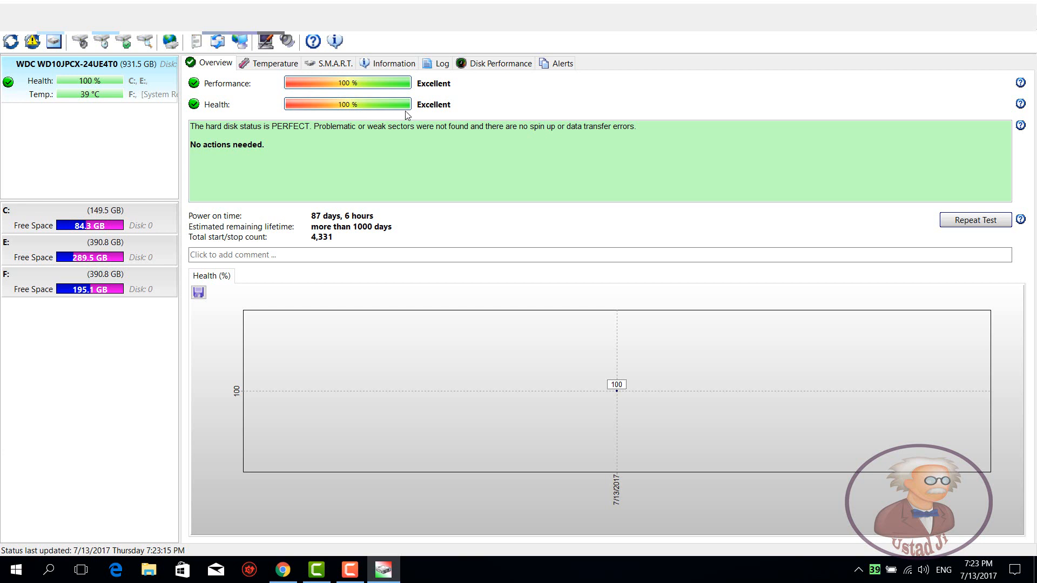
pyautogui.click(397, 65)
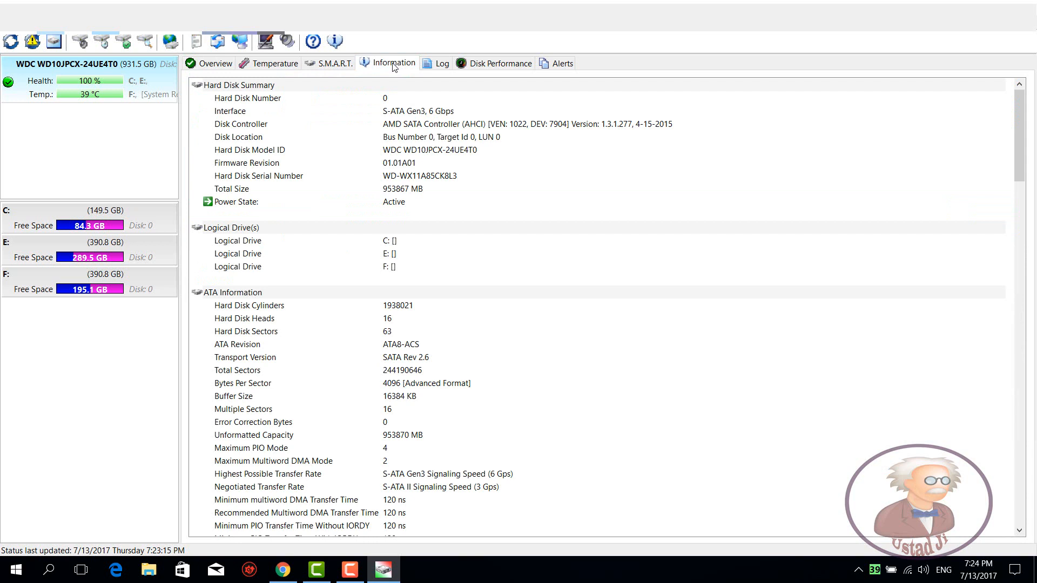
pyautogui.click(384, 115)
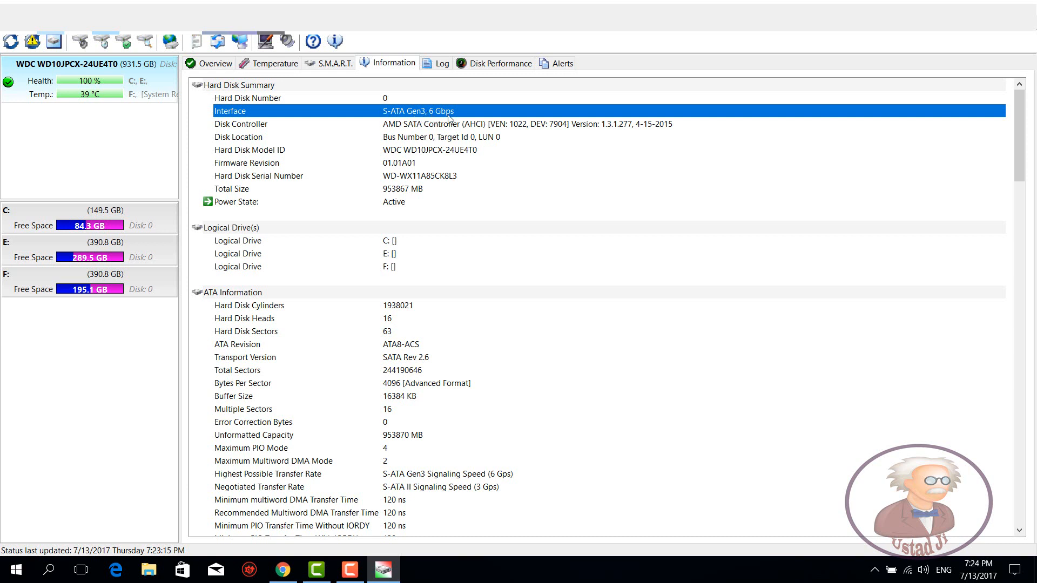
pyautogui.click(412, 175)
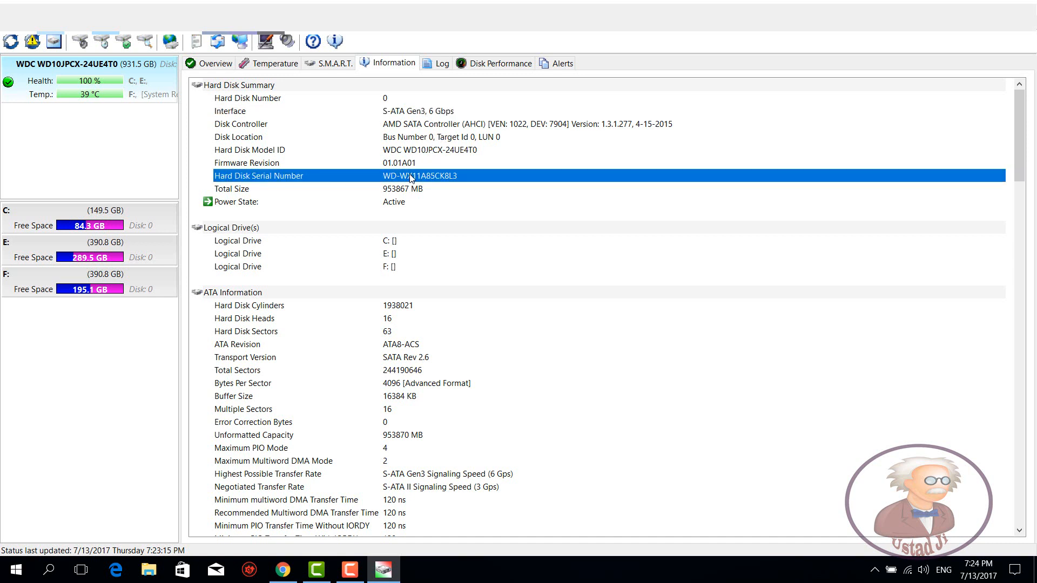
pyautogui.click(426, 151)
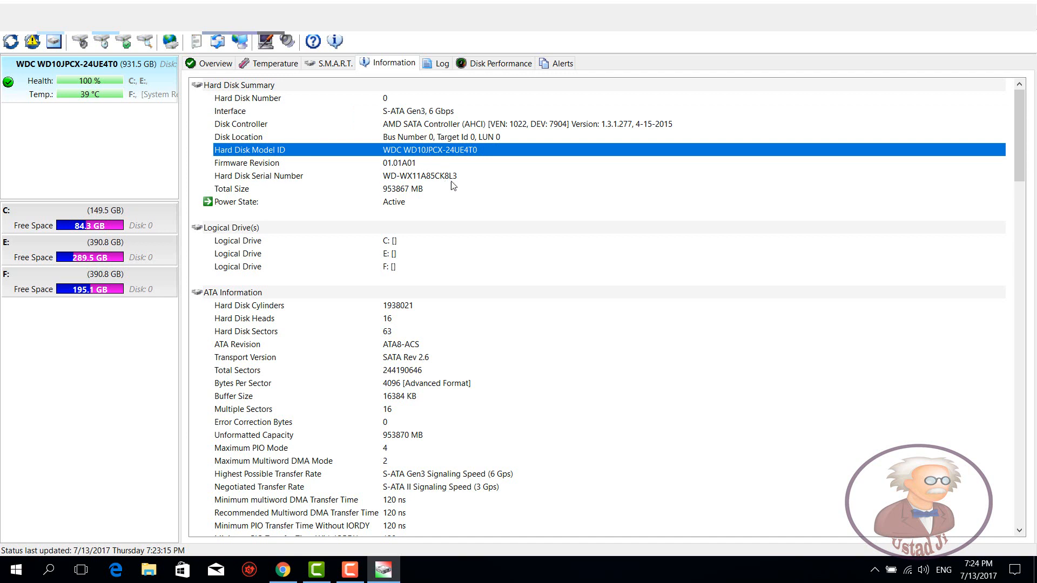
# Examine the WDC disk's logical drives and the hard disk cylinders entry in the ATA information
pyautogui.click(375, 229)
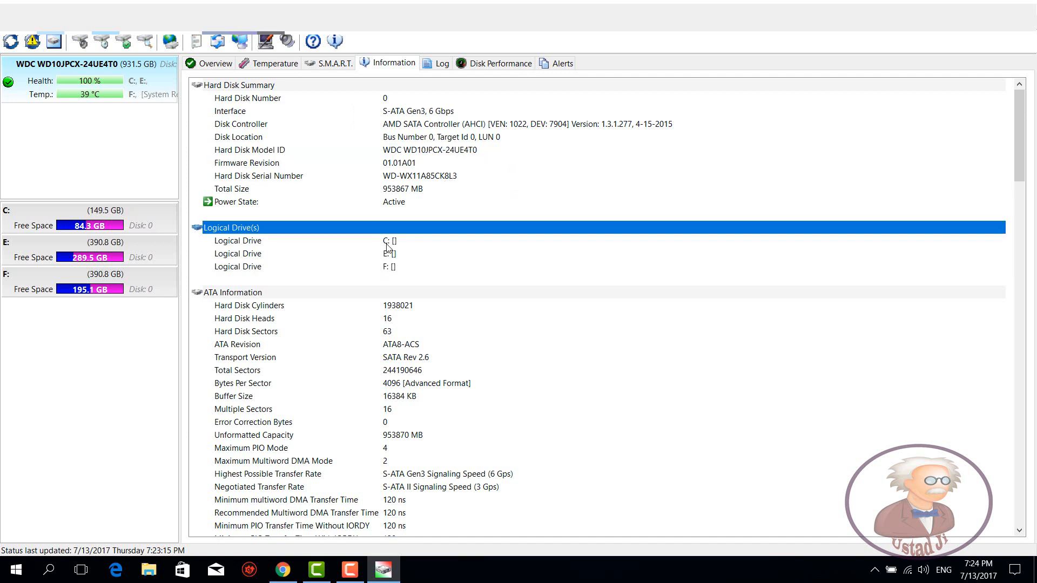
pyautogui.click(385, 242)
pyautogui.click(392, 270)
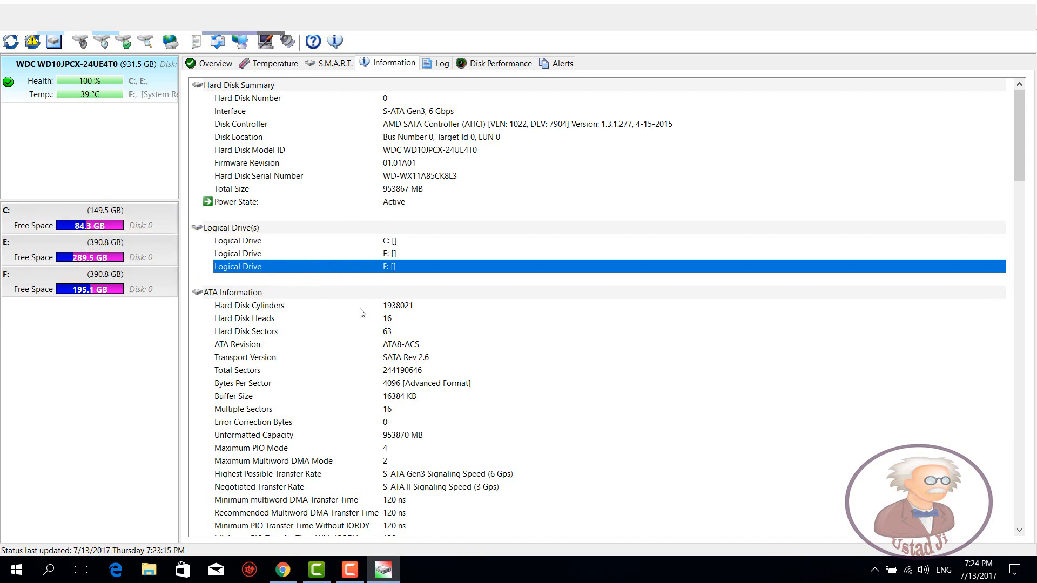
pyautogui.click(402, 307)
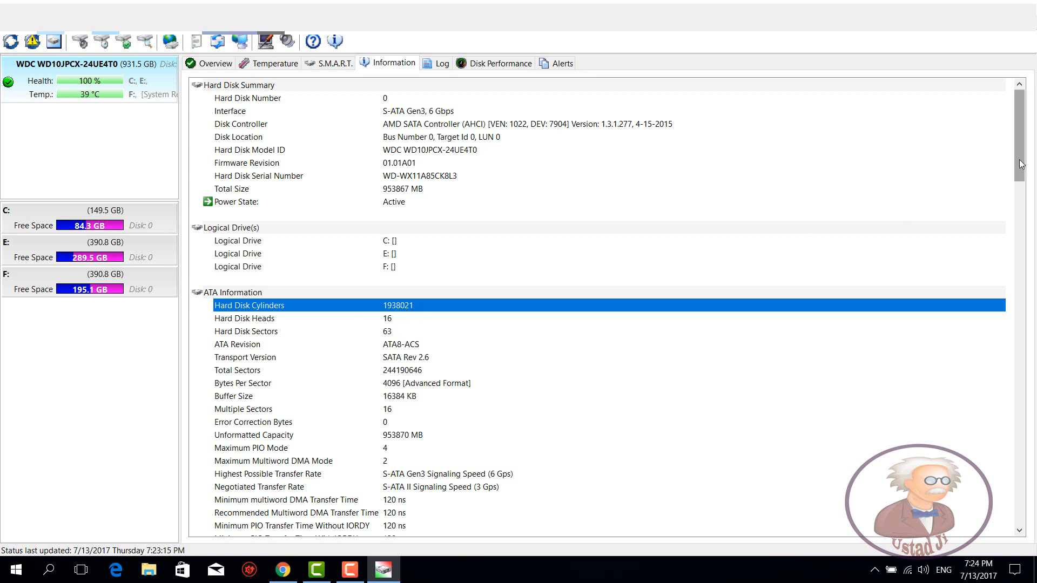
# Look up the disk's nominal media rotation rate and its manufacturer in the remaining information
pyautogui.moveTo(1021, 164); pyautogui.dragTo(1033, 237)
pyautogui.scroll(-10, 683, 407)
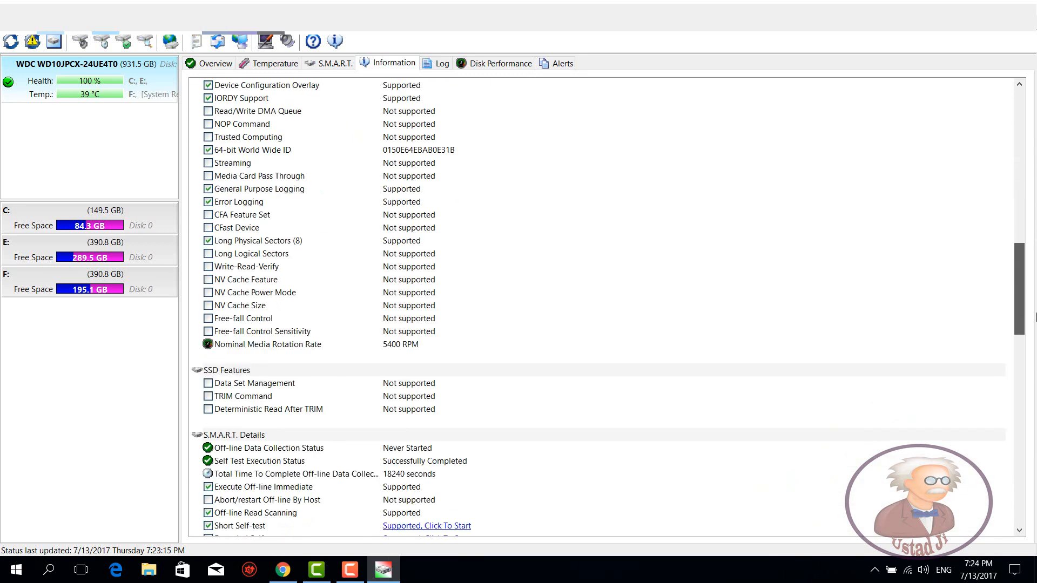
pyautogui.click(413, 346)
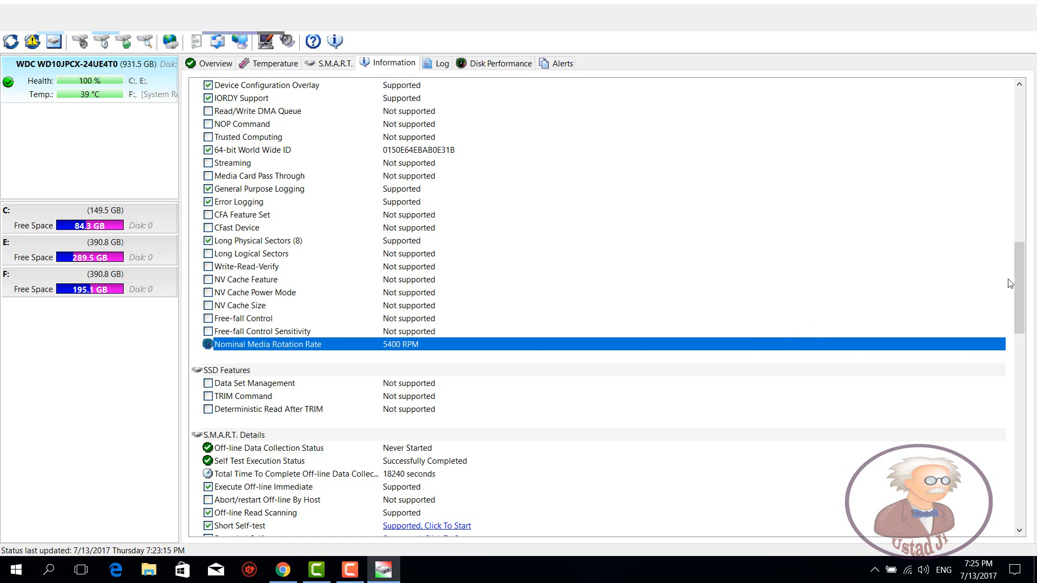
pyautogui.moveTo(1024, 263); pyautogui.dragTo(993, 474)
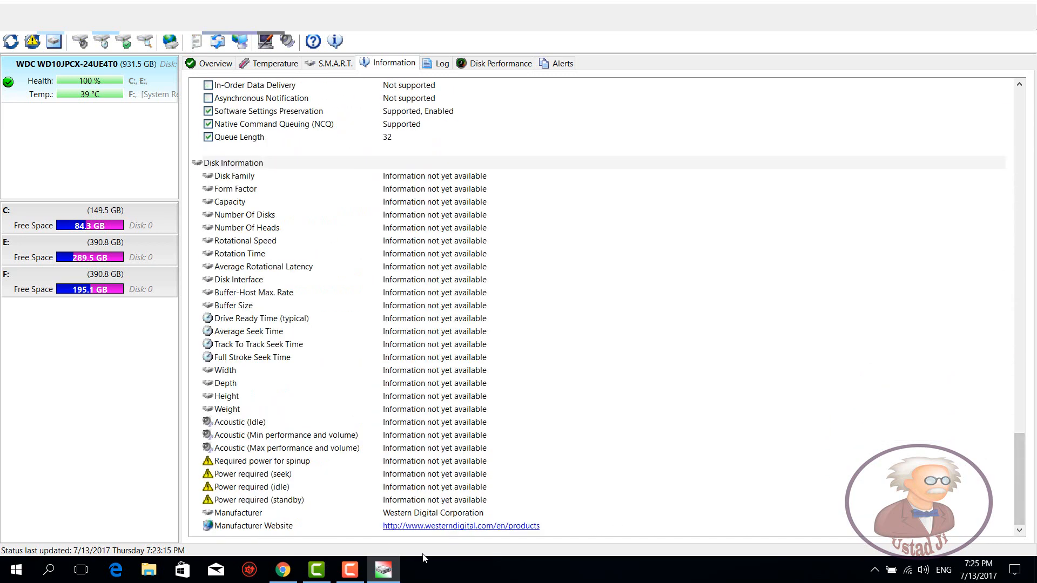
pyautogui.click(380, 517)
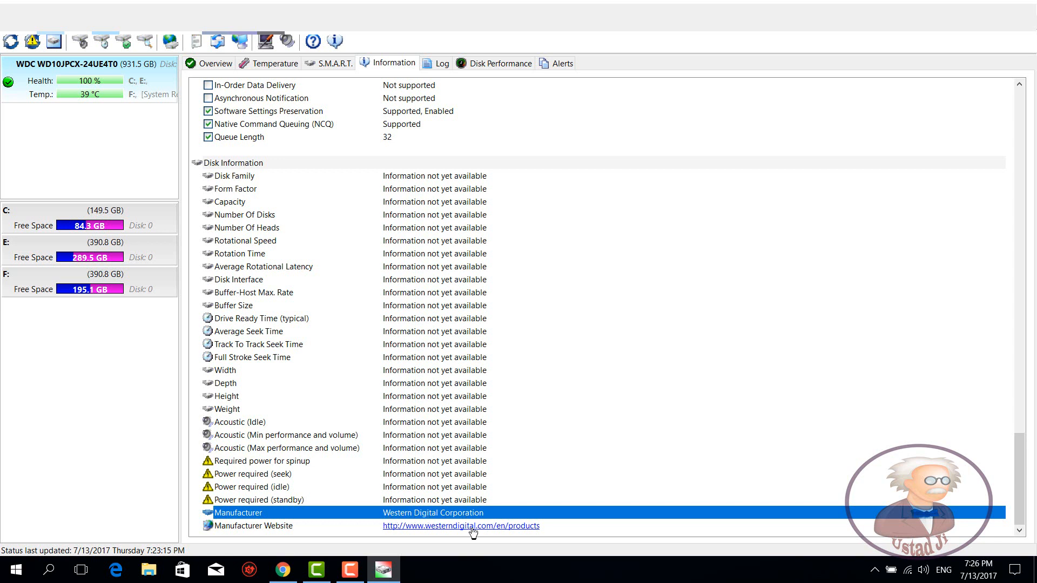
# Review the WDC disk's transfer performance and temperature readings, and return to its overview
pyautogui.click(492, 66)
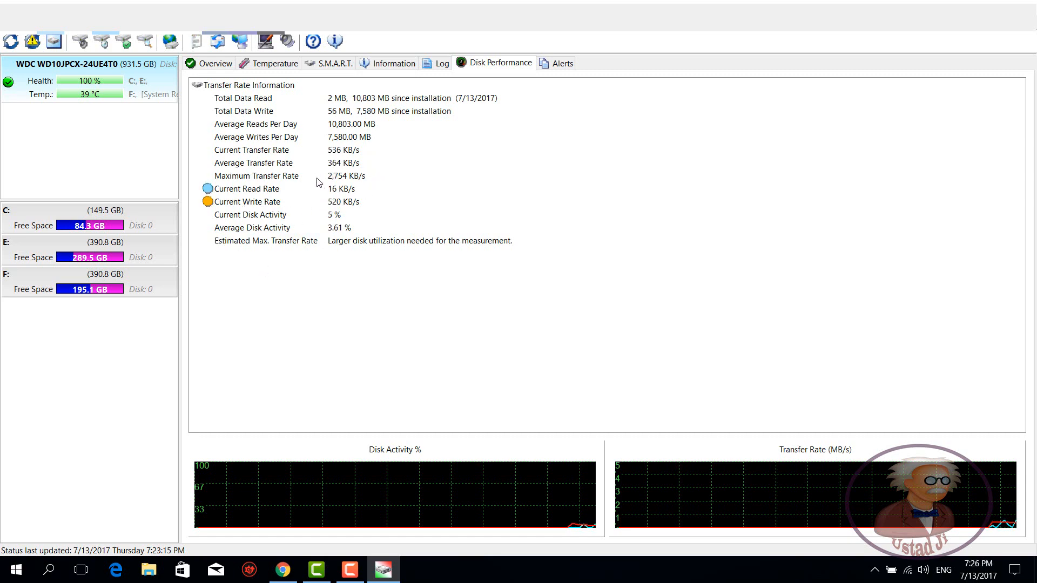
pyautogui.click(276, 63)
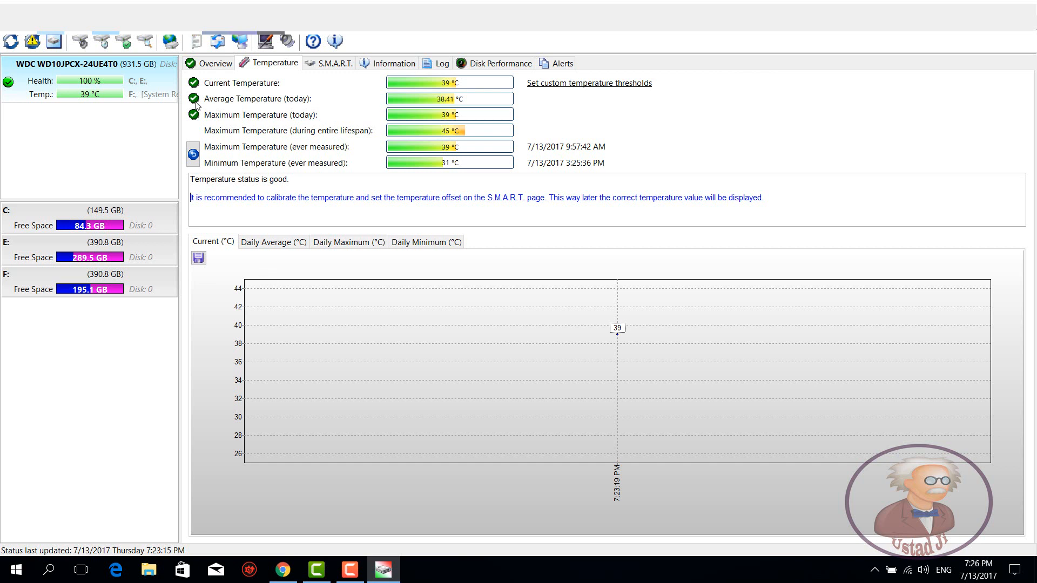
pyautogui.click(213, 66)
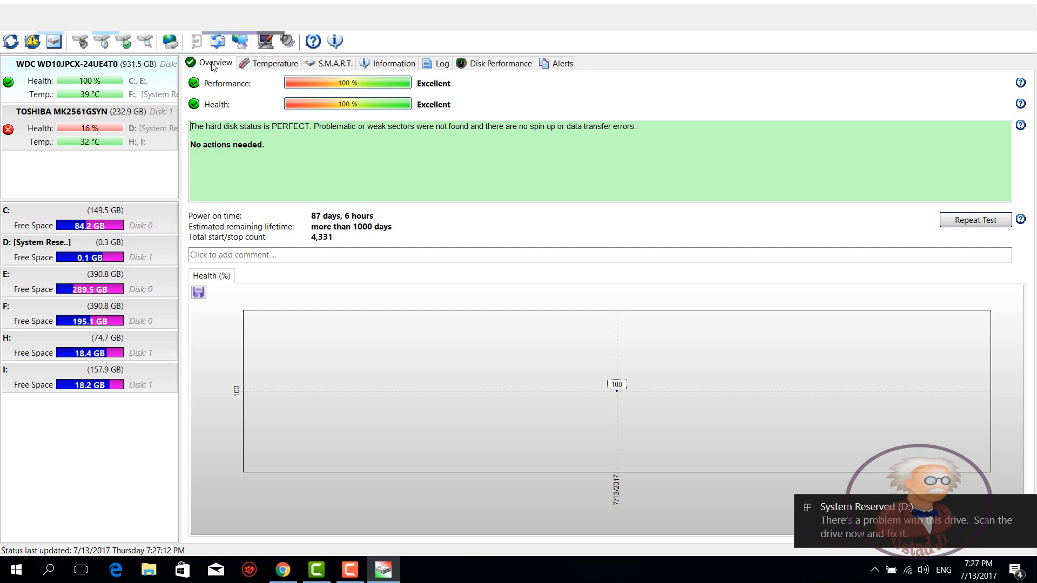
# Read the health status text and backup recommendation for the TOSHIBA MK2561GSYN disk, and close Hard Disk Sentinel
pyautogui.click(157, 122)
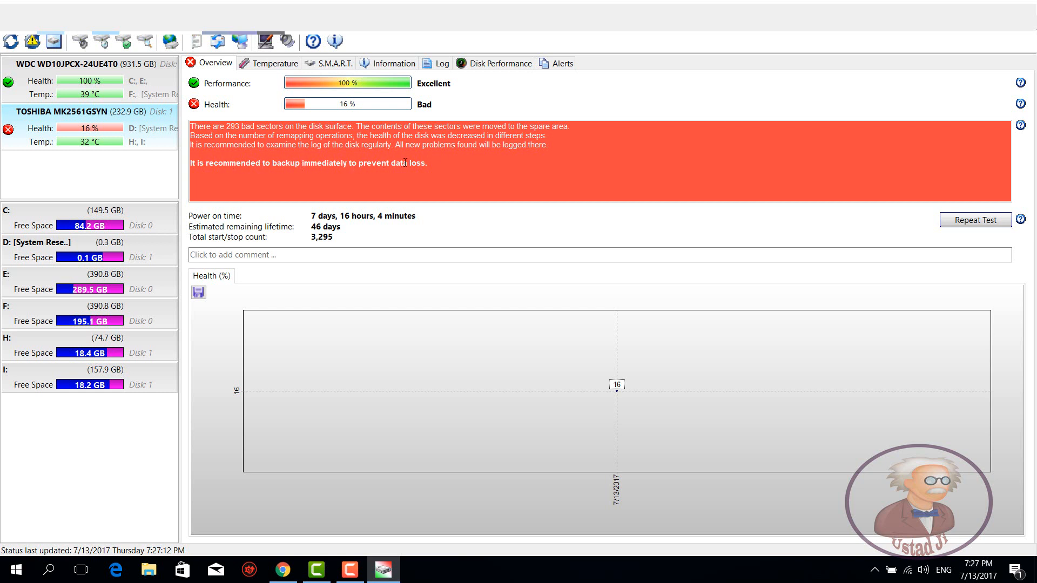
pyautogui.moveTo(410, 163); pyautogui.dragTo(440, 163)
pyautogui.click(440, 163)
pyautogui.moveTo(270, 170); pyautogui.dragTo(184, 165)
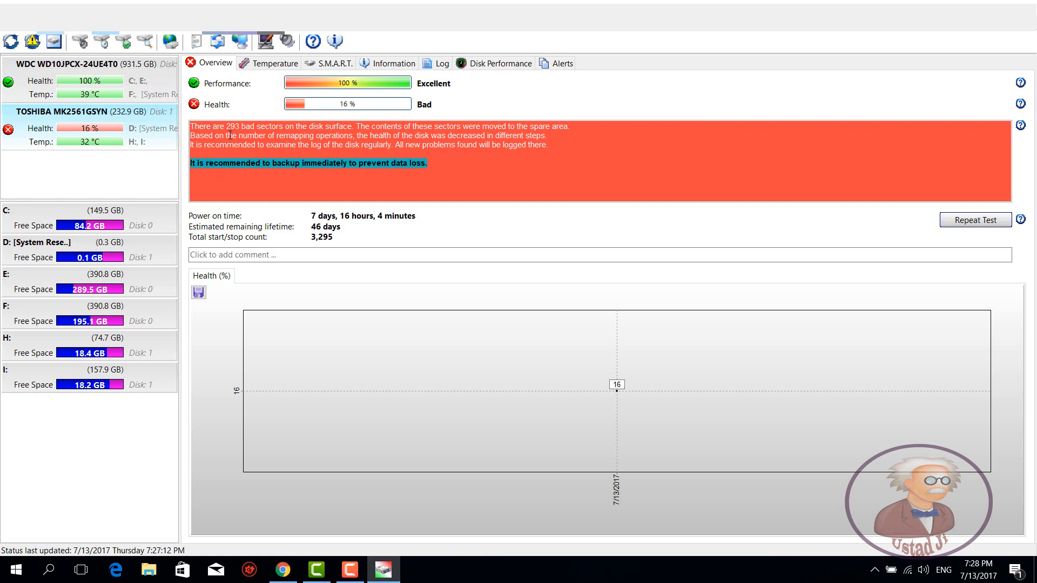
pyautogui.moveTo(230, 129); pyautogui.dragTo(426, 144)
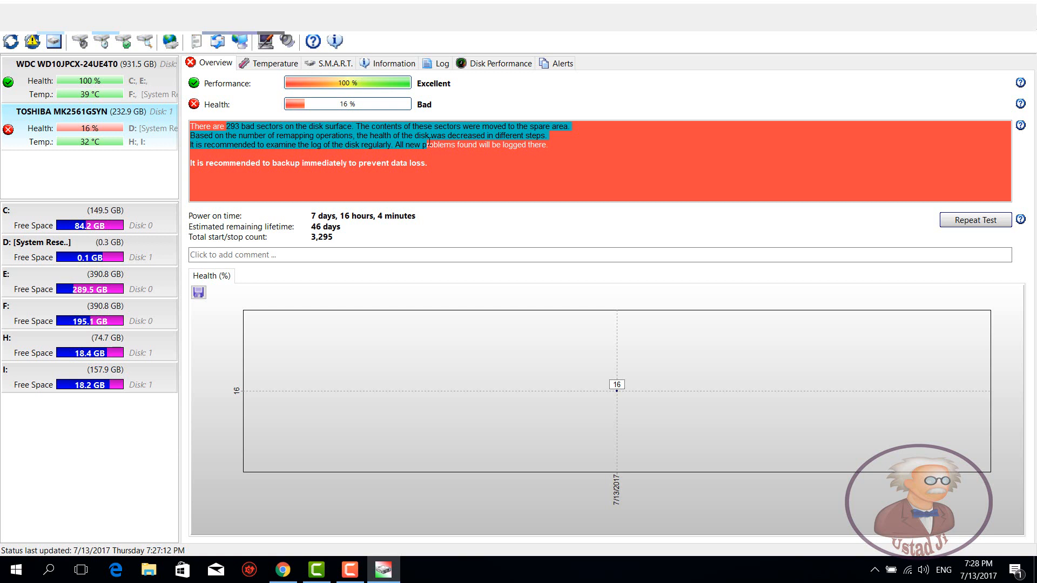
pyautogui.click(554, 148)
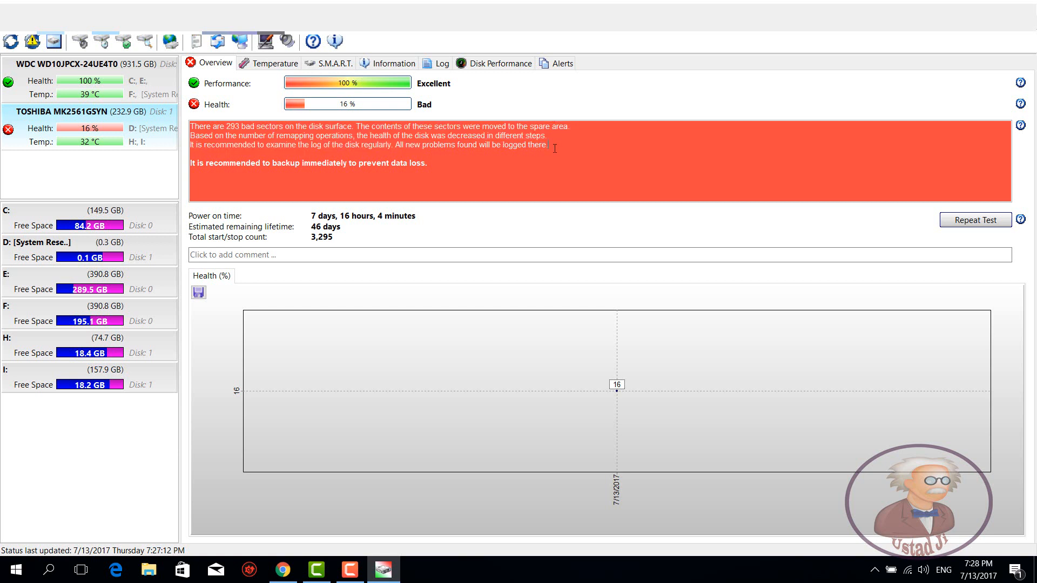
pyautogui.moveTo(190, 126); pyautogui.dragTo(375, 172)
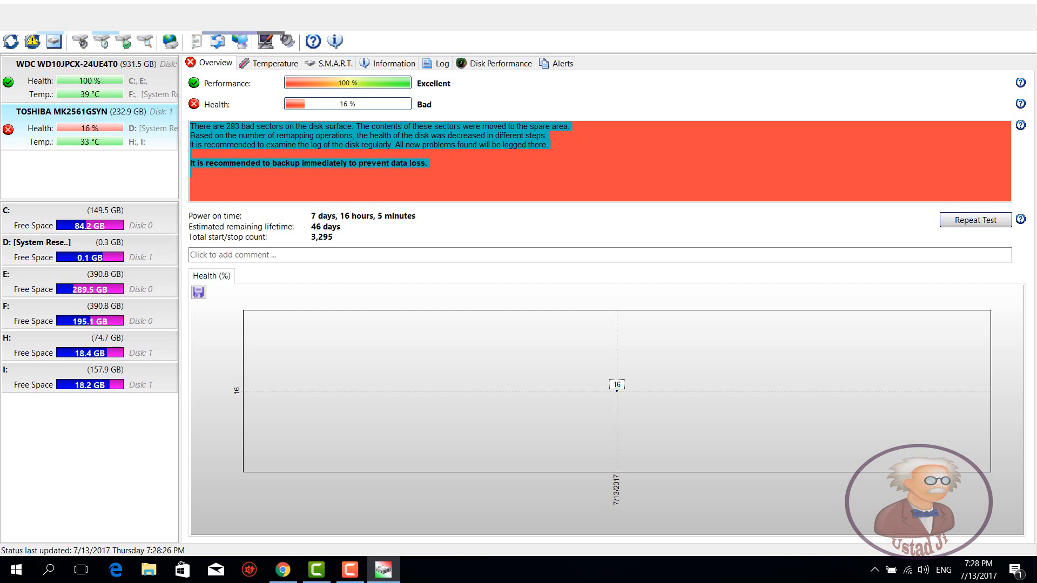
pyautogui.click(1014, 1)
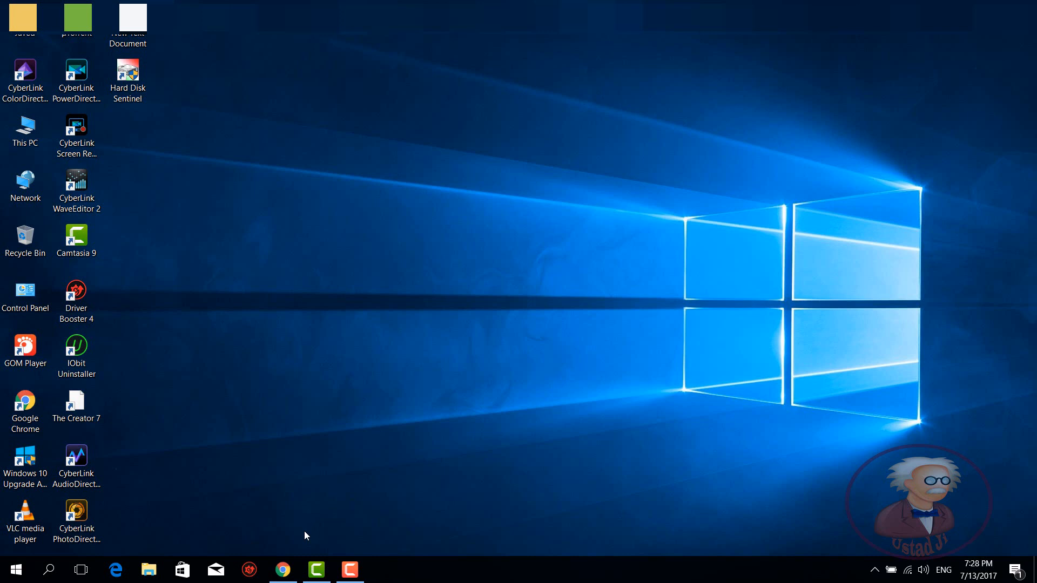
pyautogui.click(283, 569)
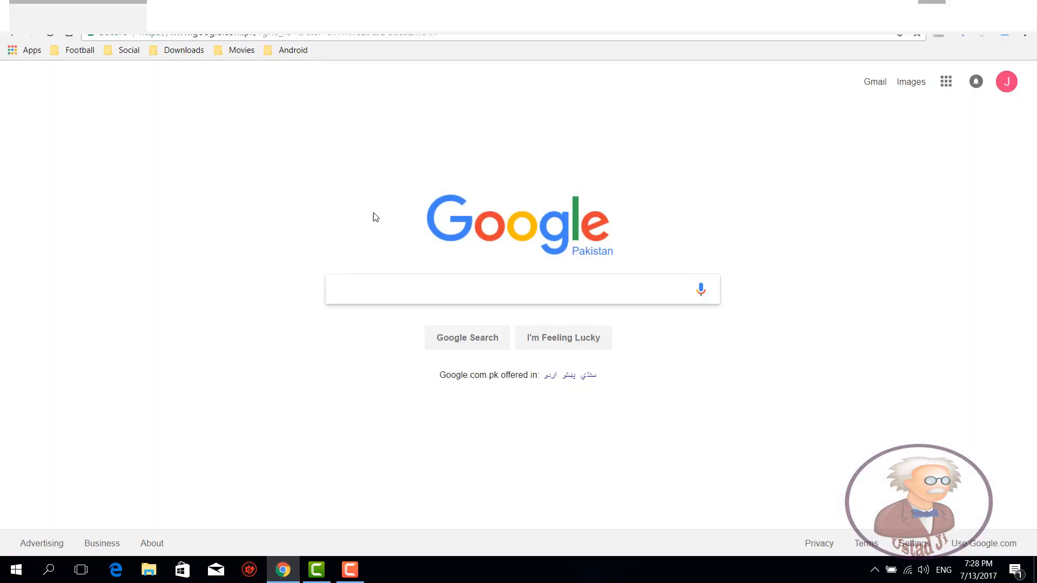
pyautogui.click(451, 34)
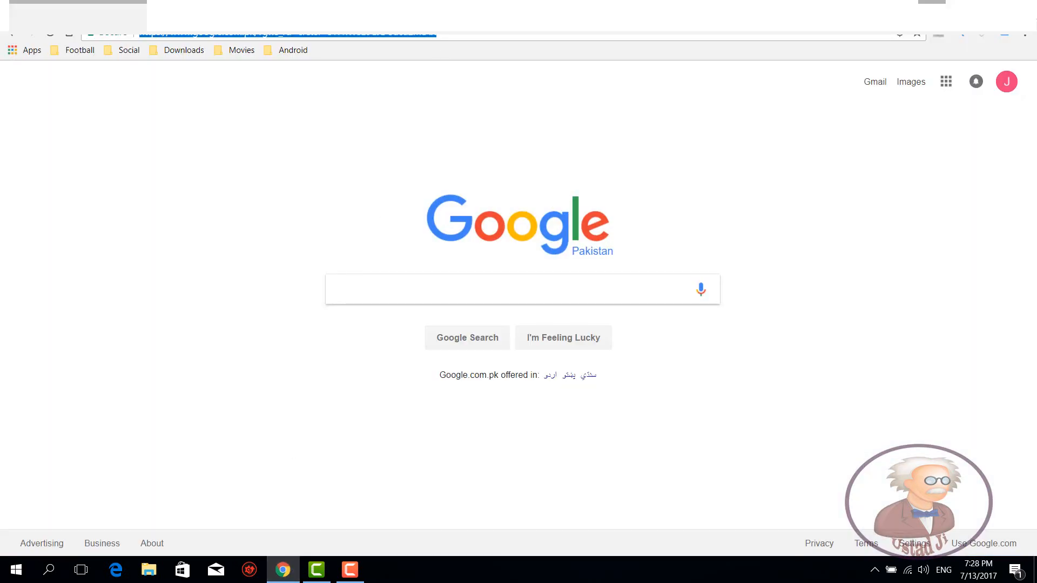
pyautogui.rightClick(451, 33)
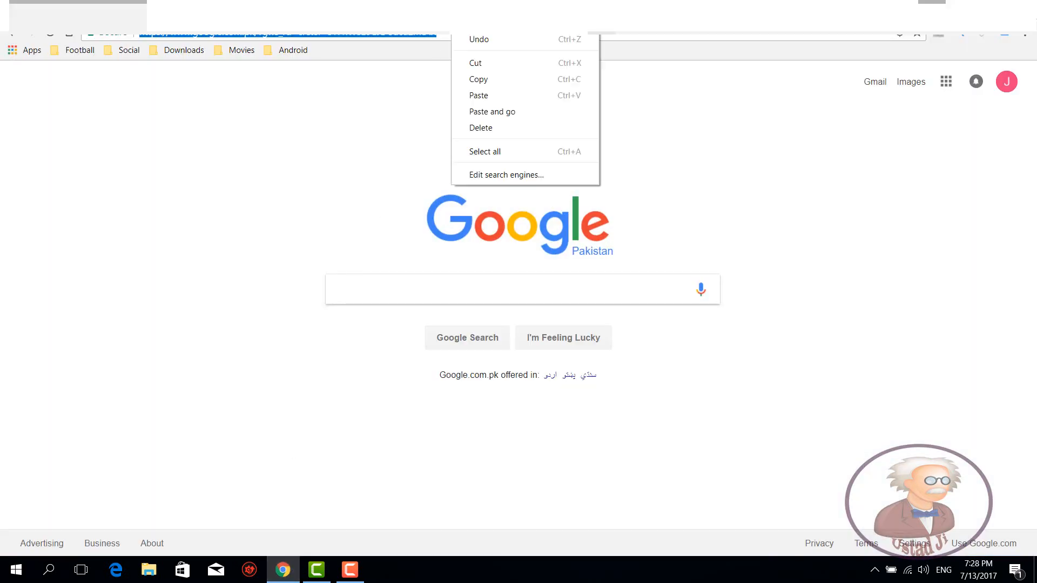
pyautogui.click(478, 95)
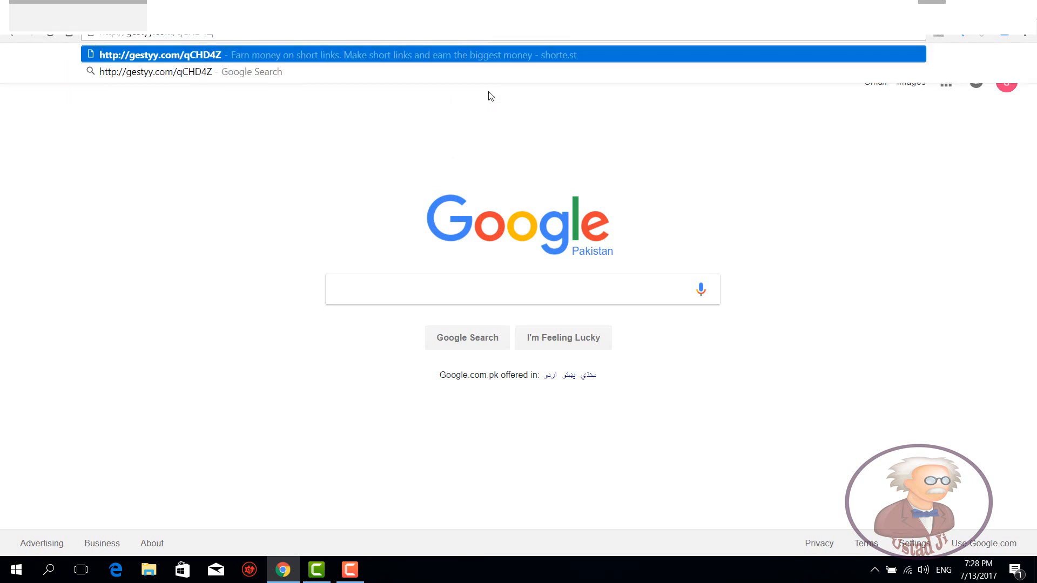
pyautogui.press('Return')
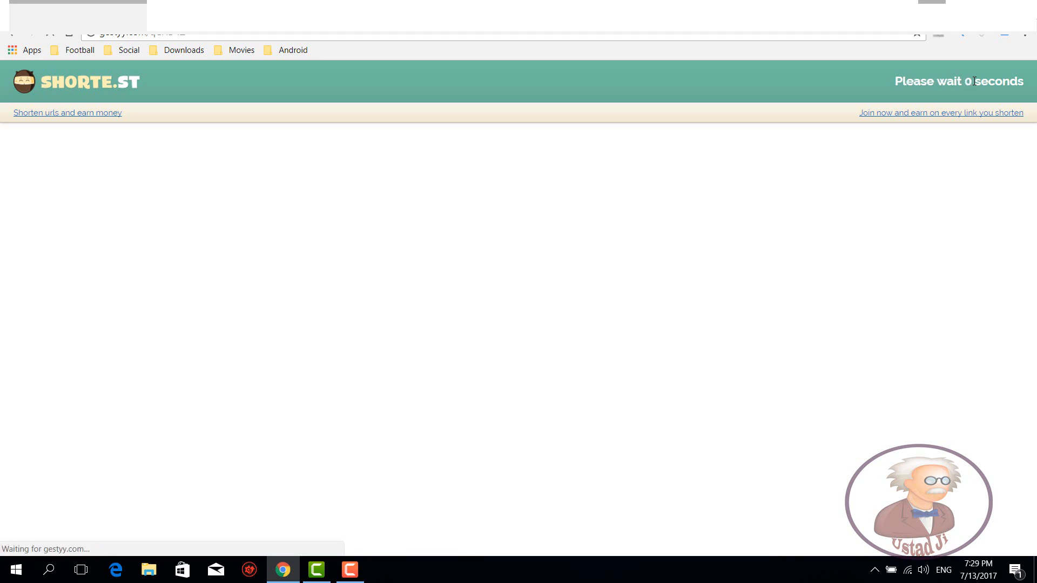
pyautogui.click(974, 82)
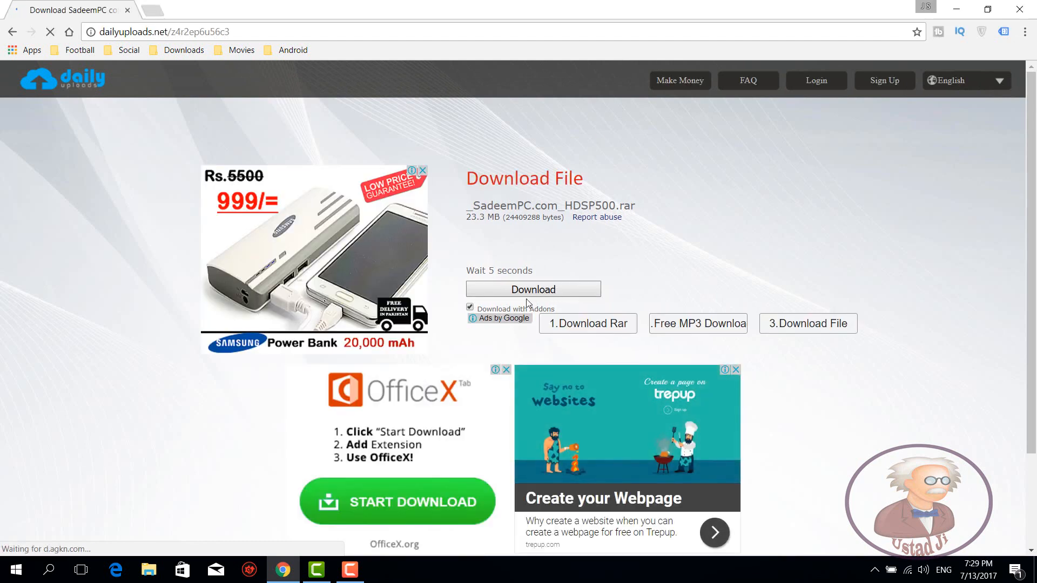
# Generate the download link for _SadeemPC.com_HDSP500.rar without addons, closing the pop-up tab, and request the file download
pyautogui.click(471, 310)
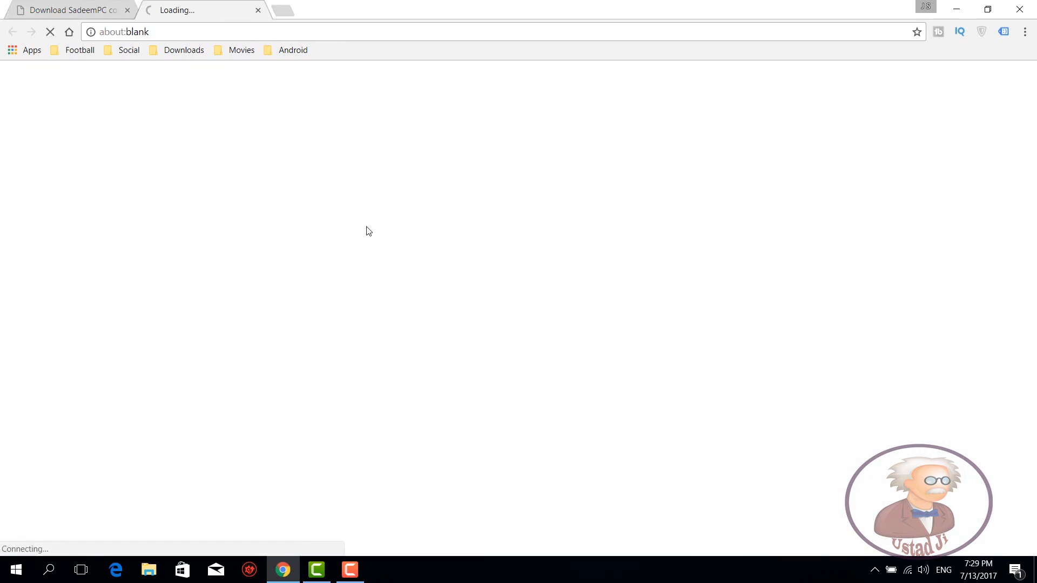
pyautogui.click(259, 12)
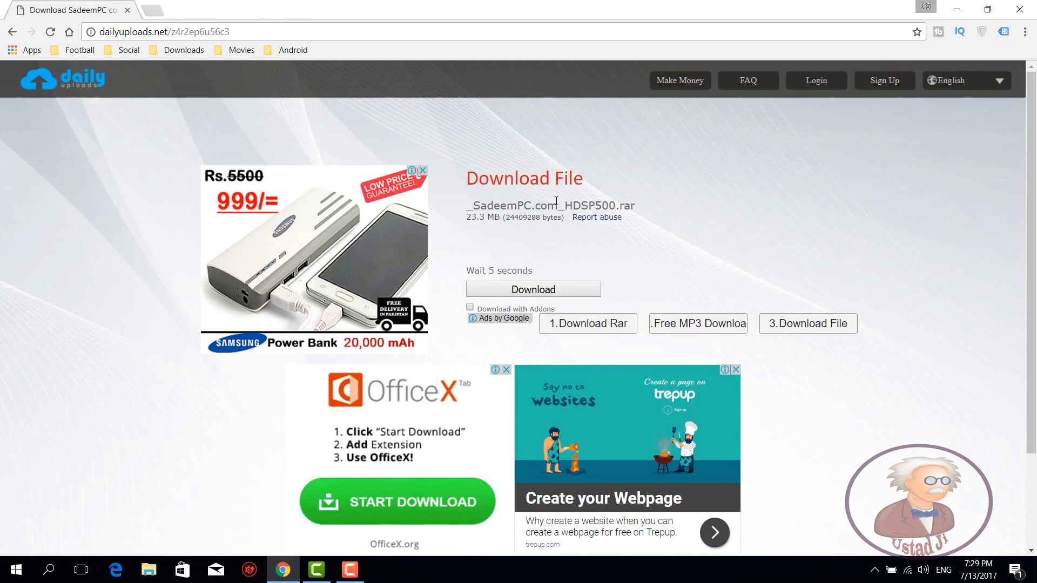
pyautogui.click(565, 295)
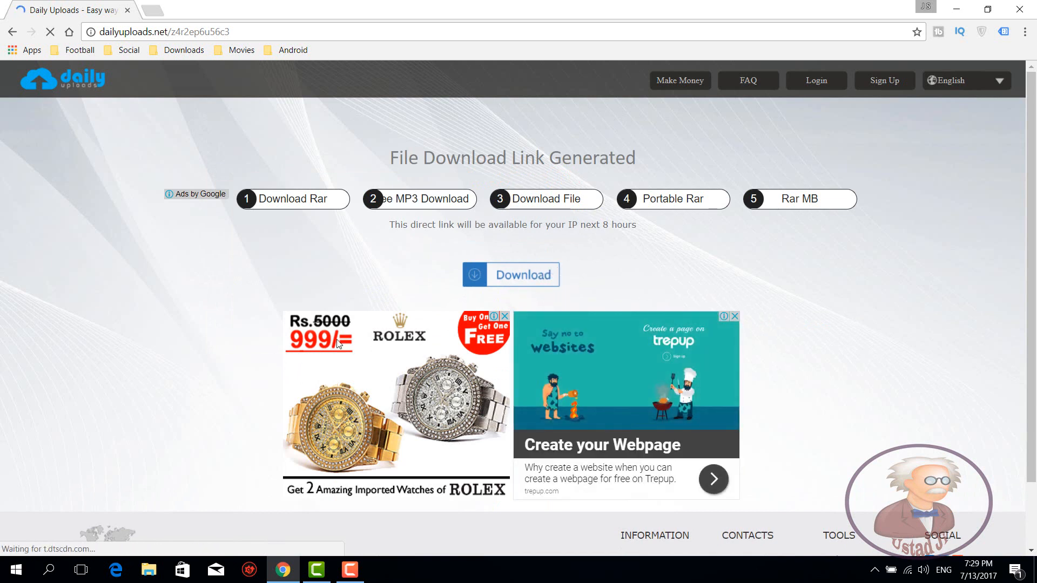
pyautogui.click(520, 276)
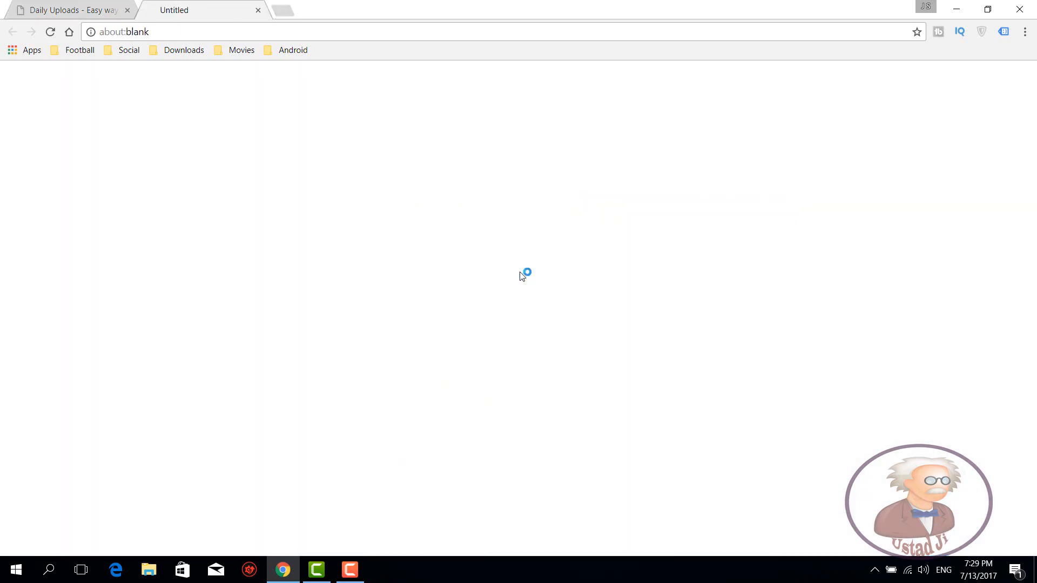